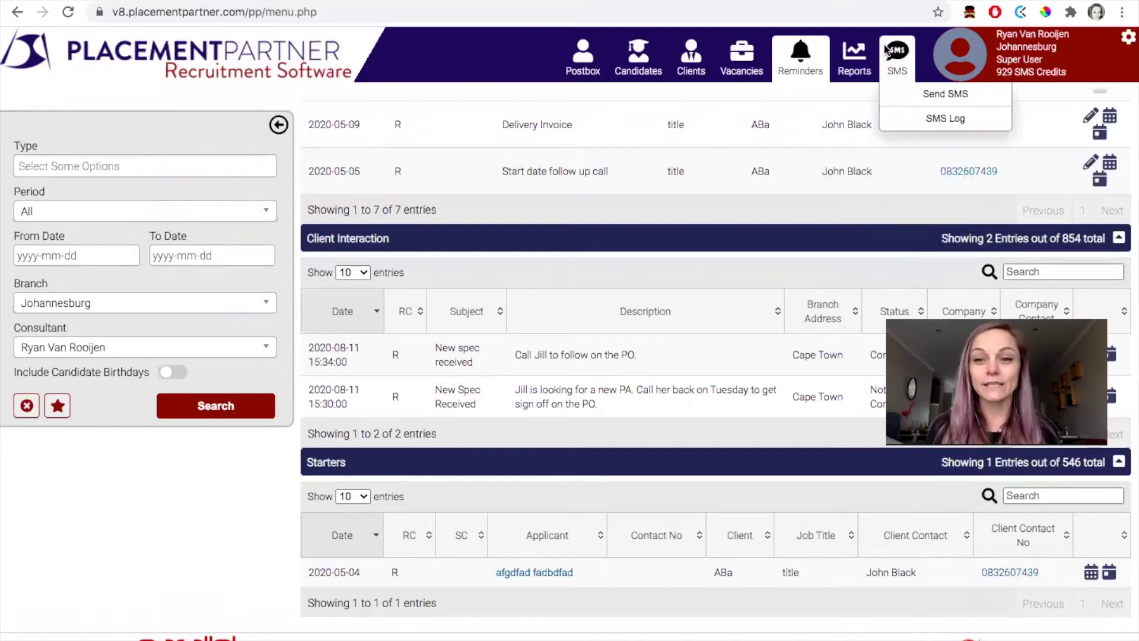
Open the form for sending an SMS and start adding recipients from the Postbox, reviewing the available candidate filters.
mouse_move(859, 58)
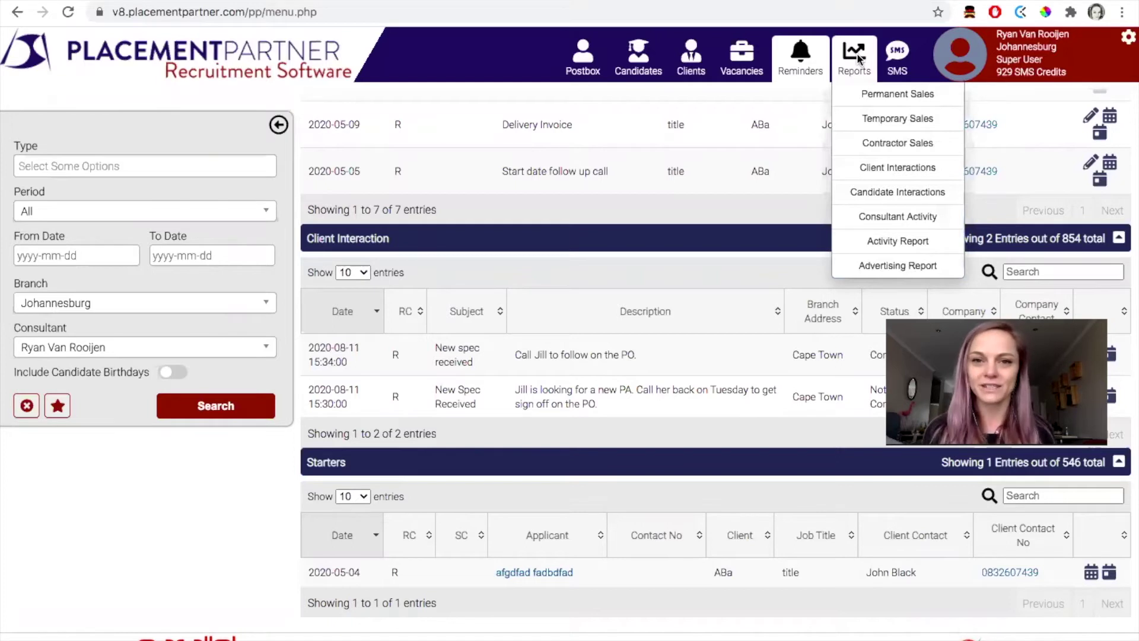
mouse_move(897, 63)
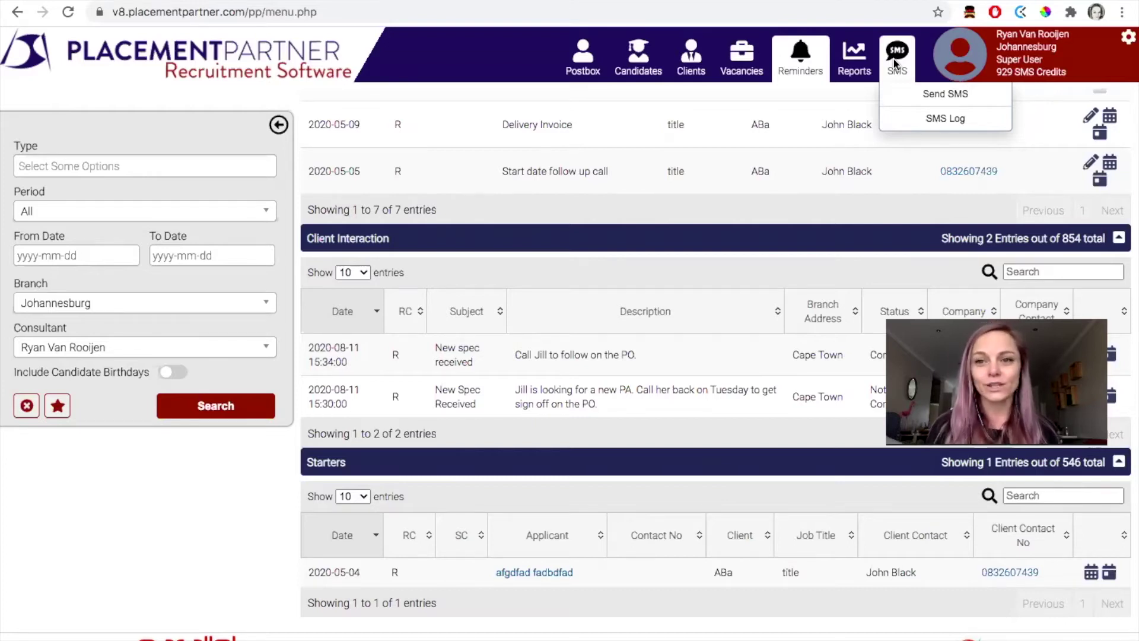
click(930, 100)
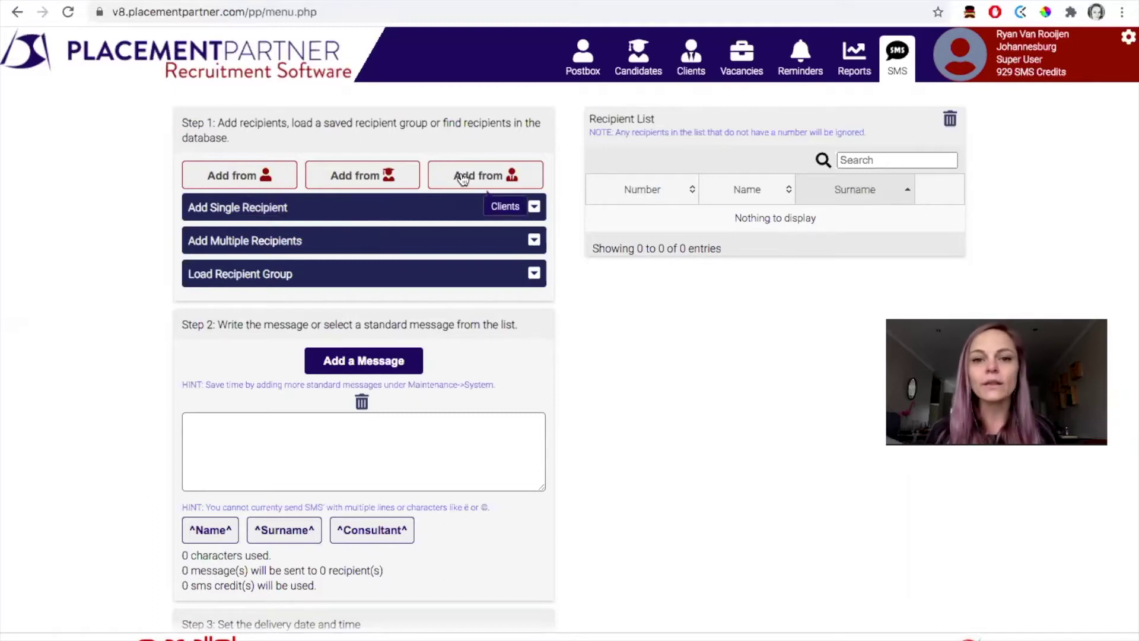
click(258, 180)
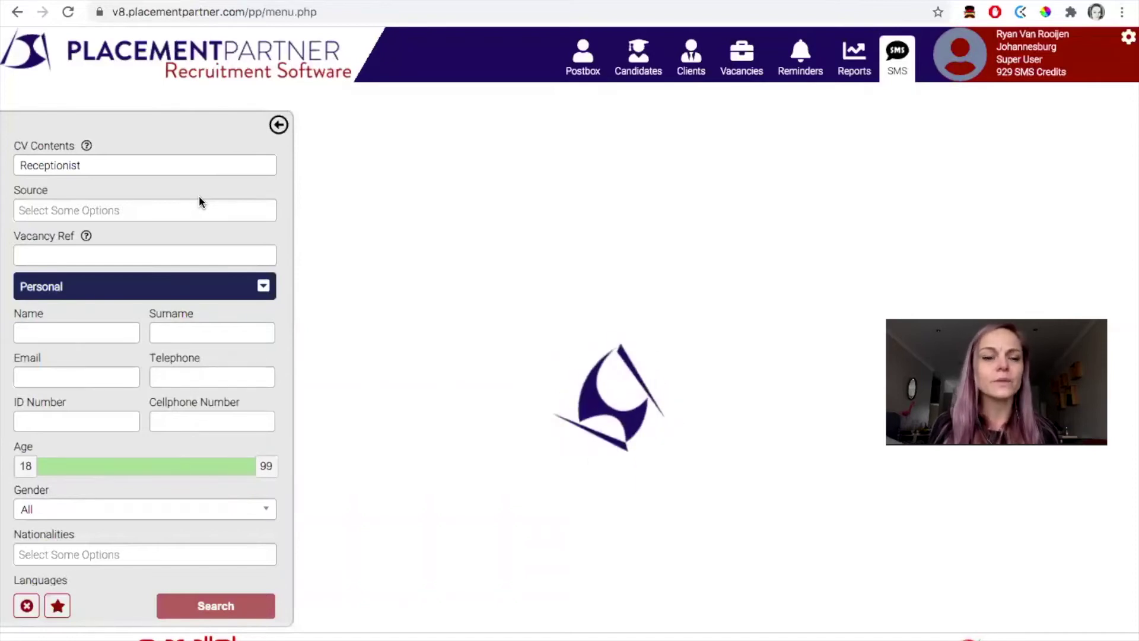
scroll(205, 312, down, 3)
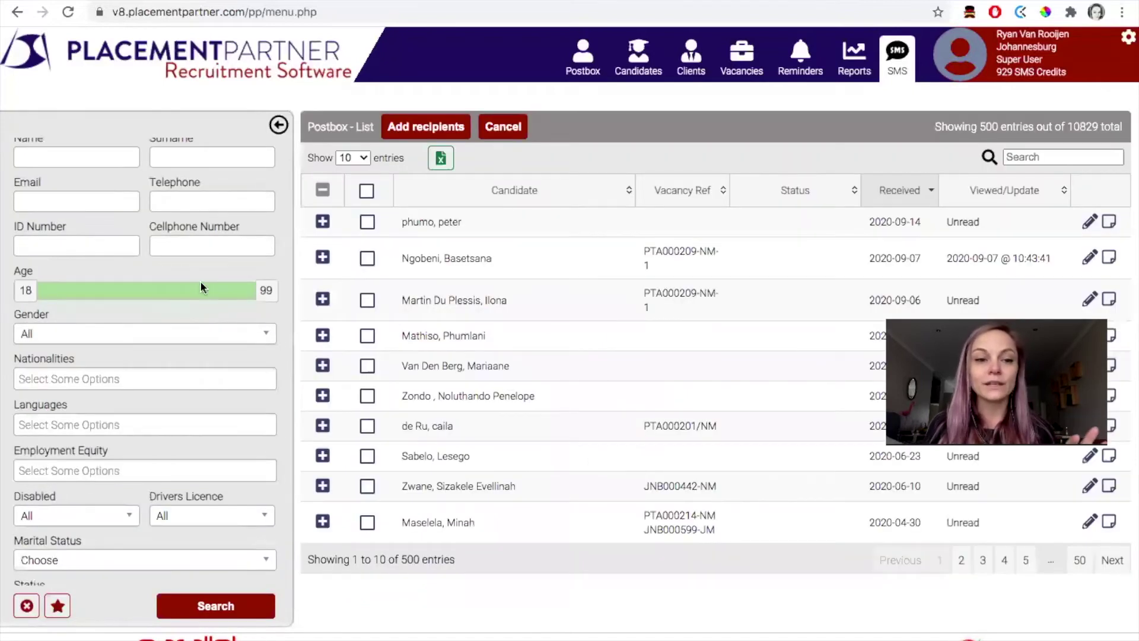
scroll(201, 283, down, 3)
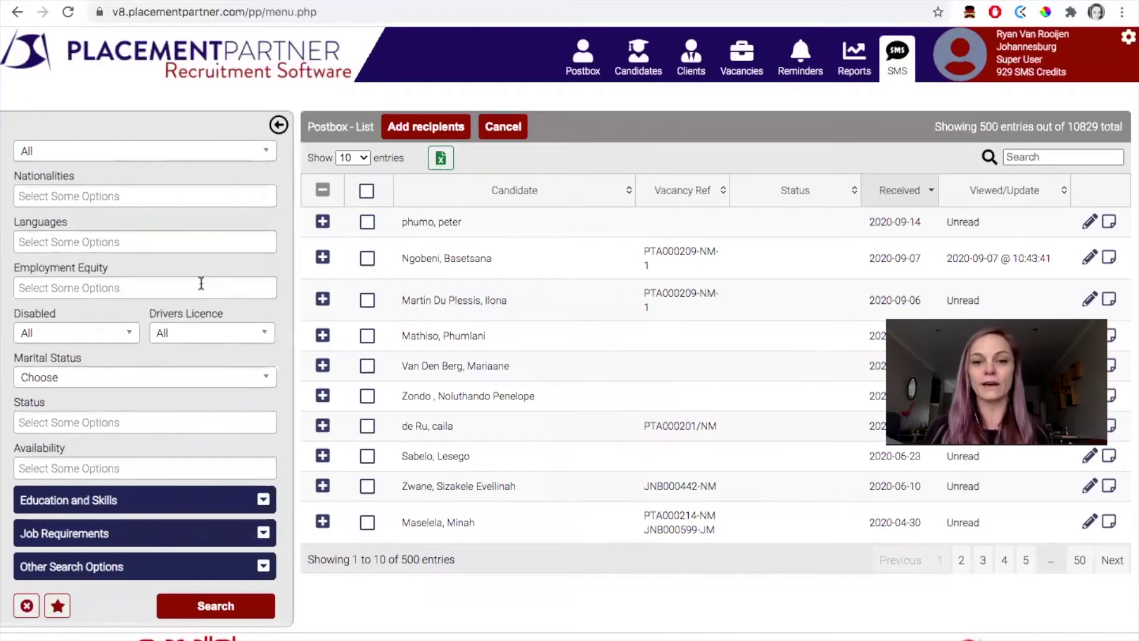
scroll(201, 284, up, 6)
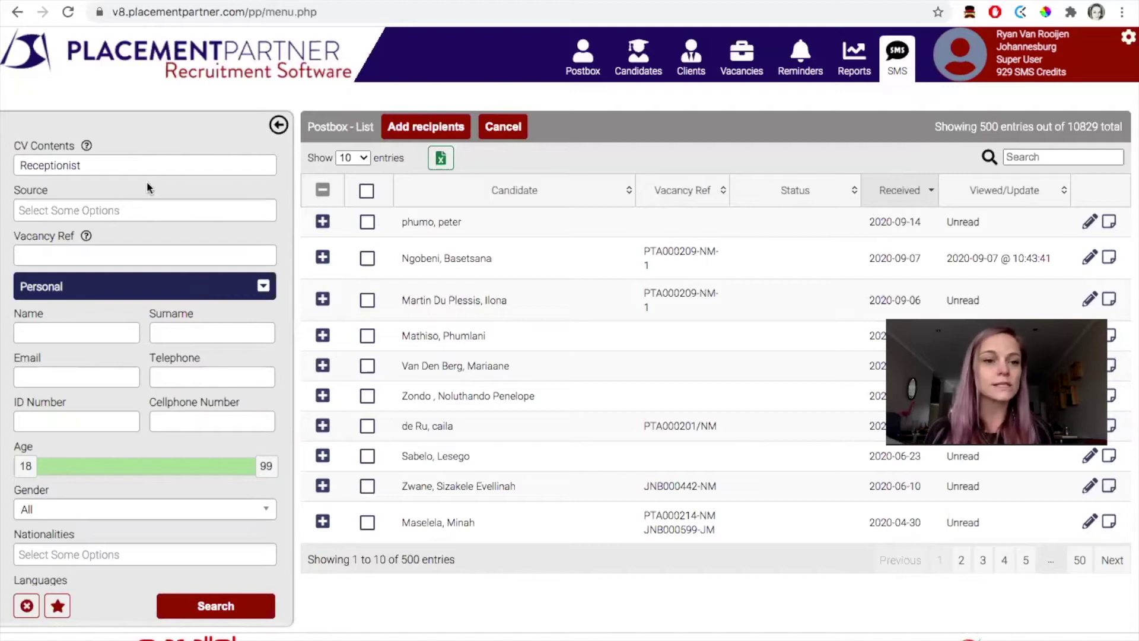
click(116, 166)
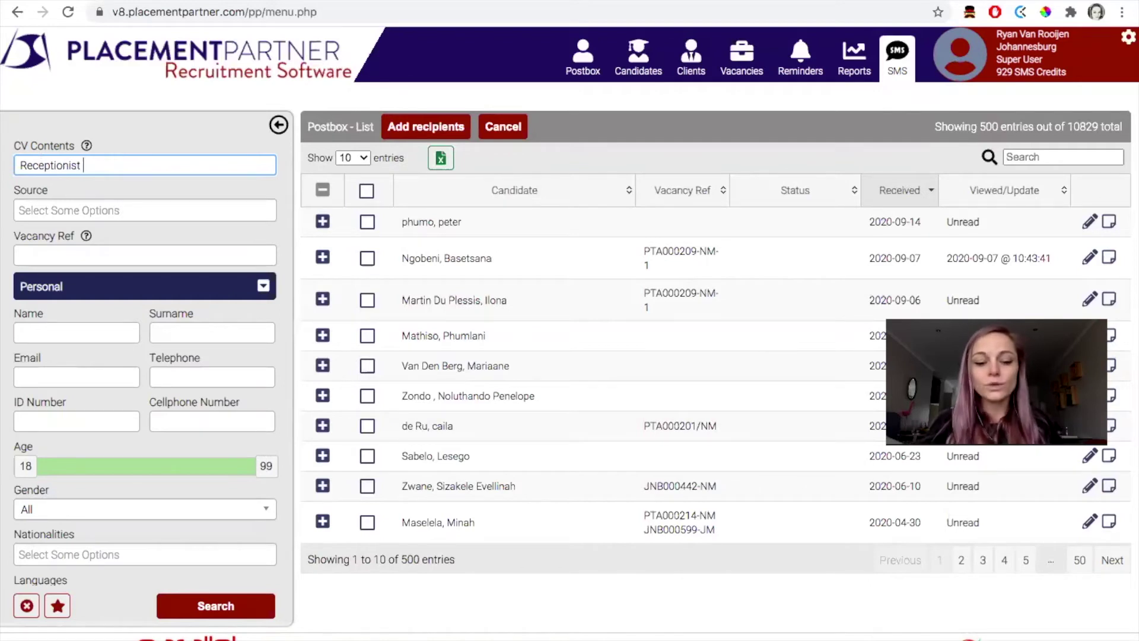
text(AND)
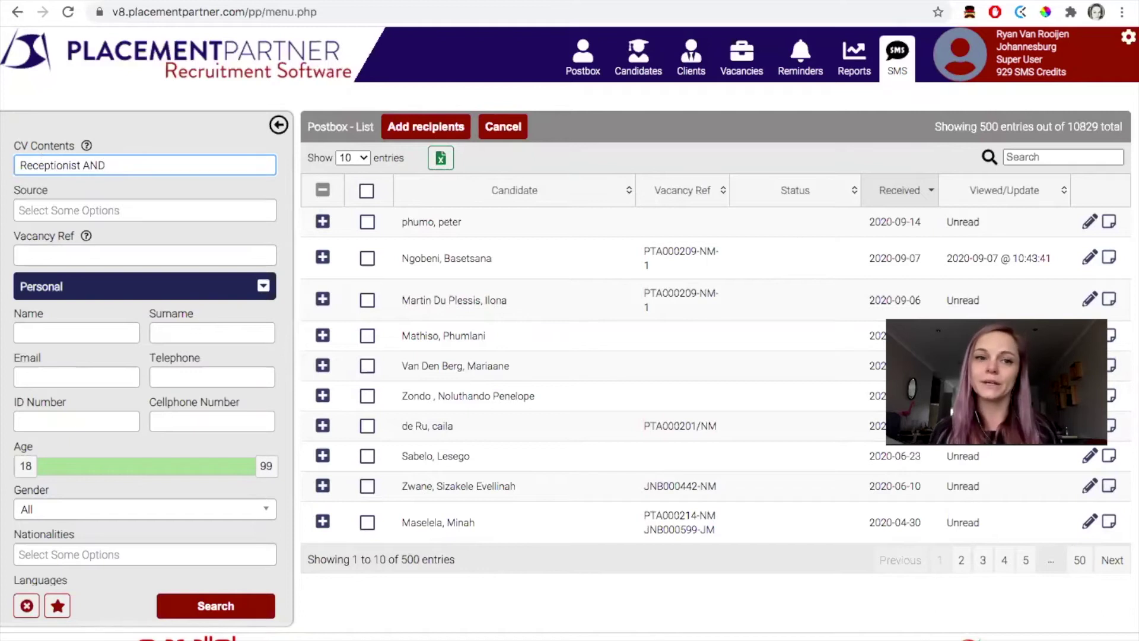
key(BackSpace)
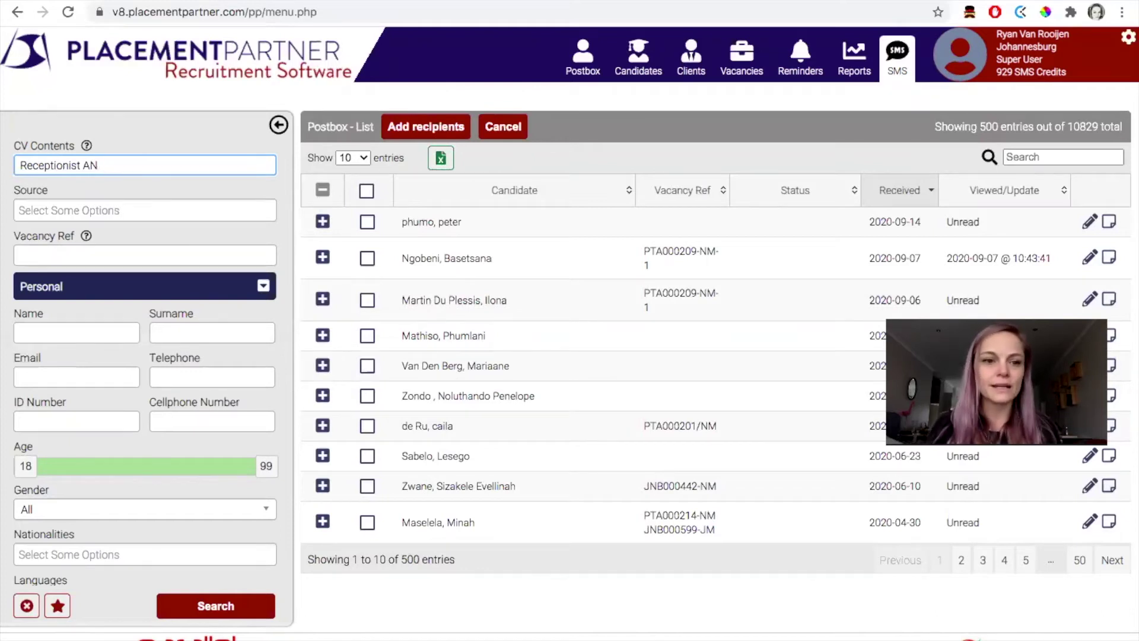
key(BackSpace)
key(BackSpace)
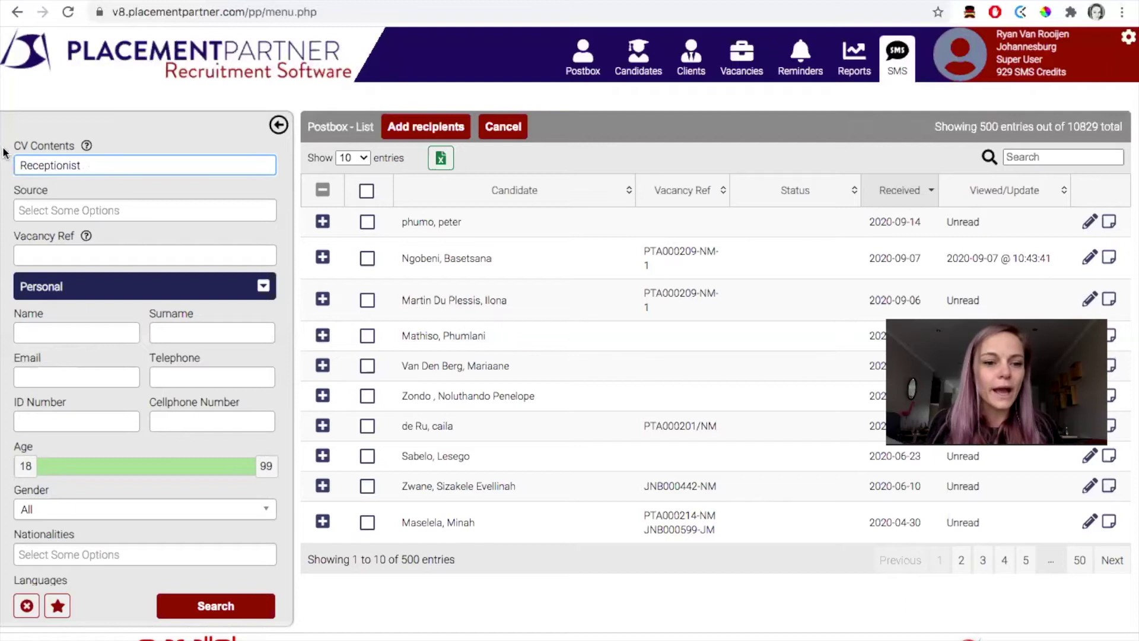
Search the Postbox with the maximum age set to 59 and add all candidates on the first results page as recipients.
scroll(95, 382, down, 3)
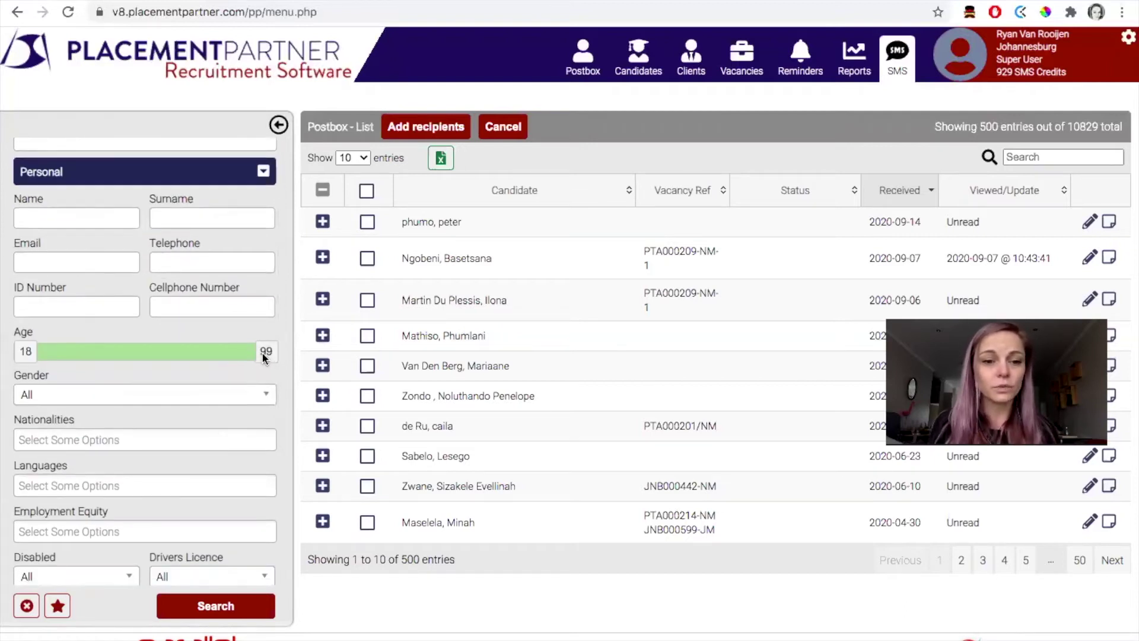
drag(263, 354, 161, 350)
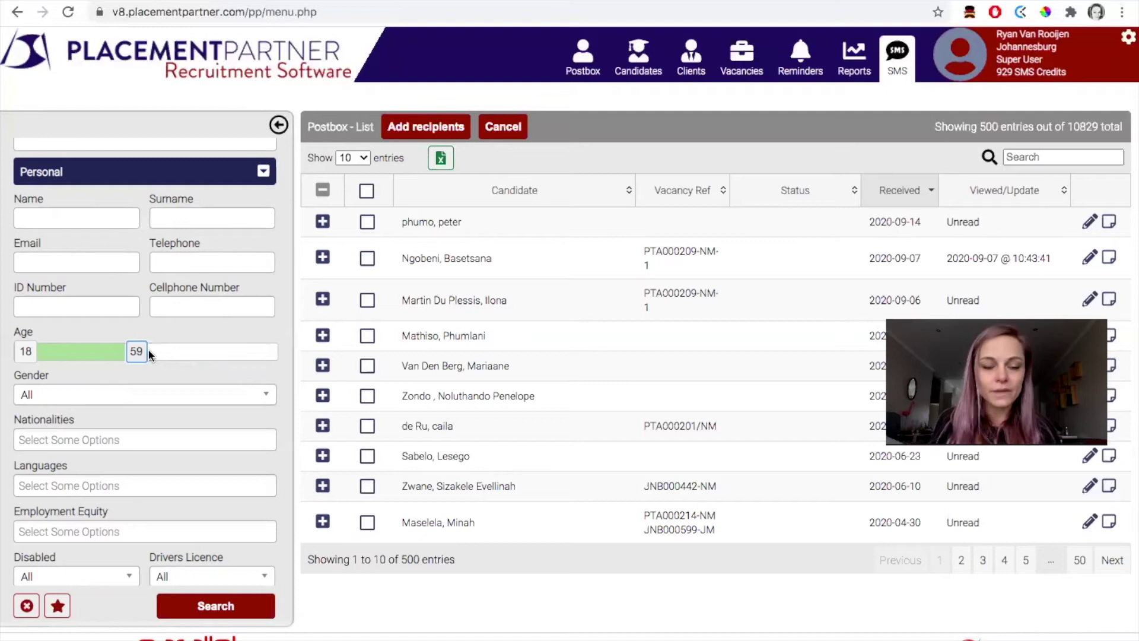
click(216, 617)
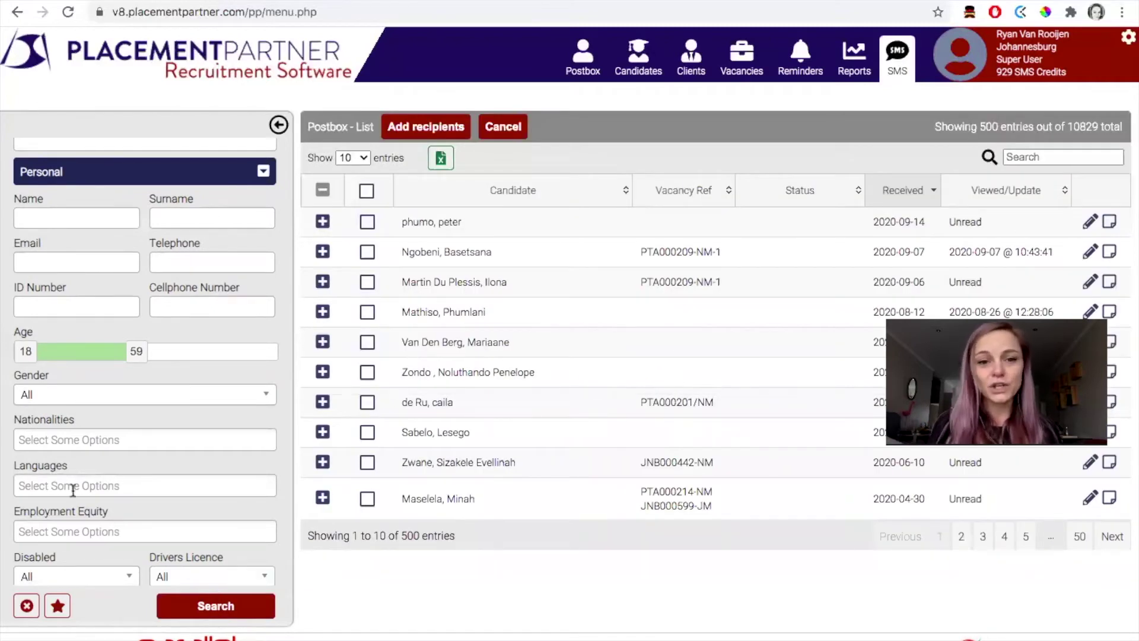
click(367, 192)
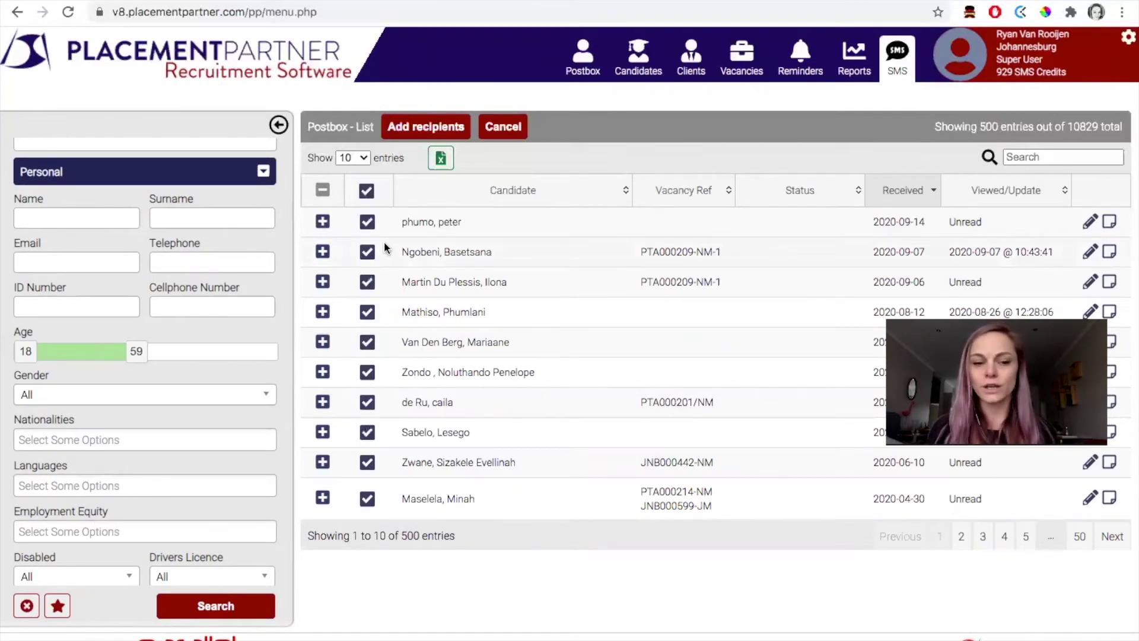
click(422, 121)
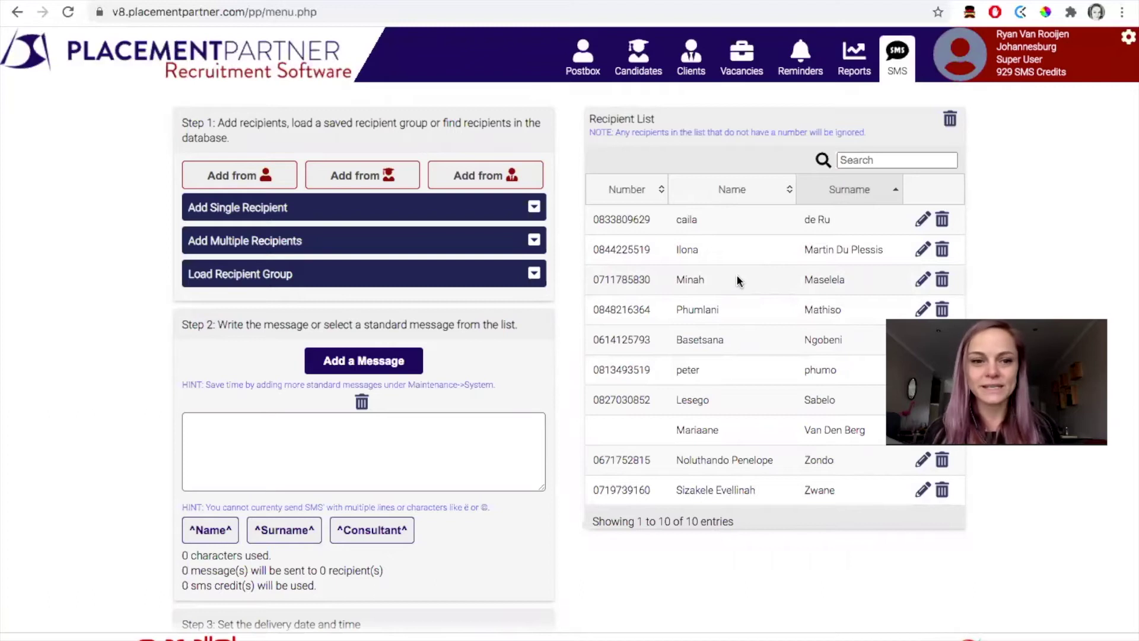
Examine the options for adding a single recipient, adding multiple recipients and loading a recipient group.
click(528, 212)
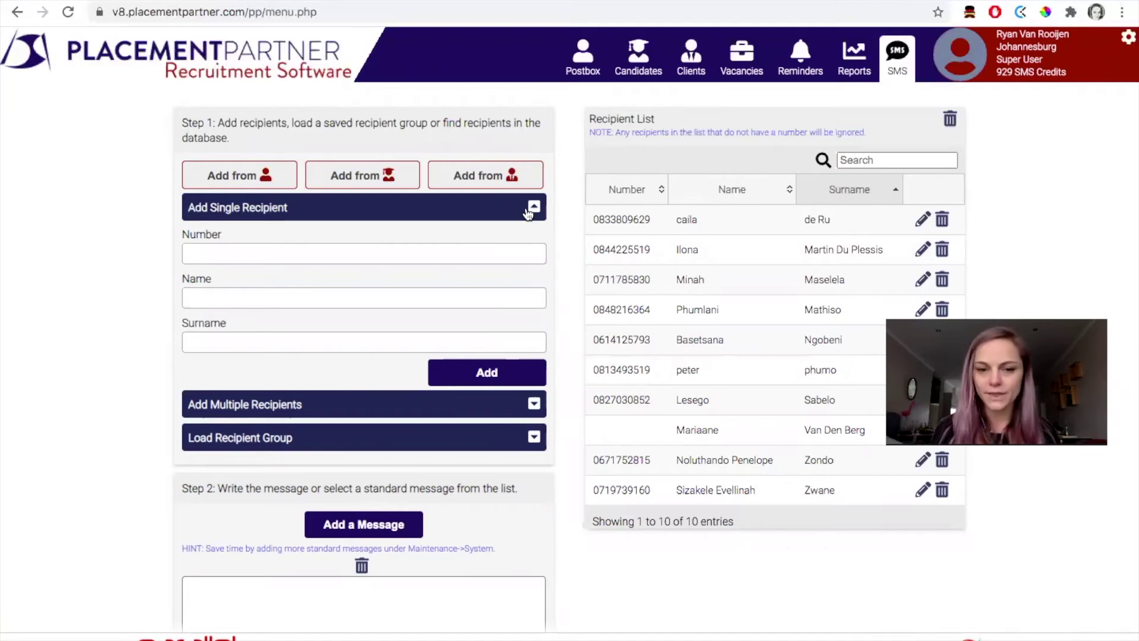
click(534, 209)
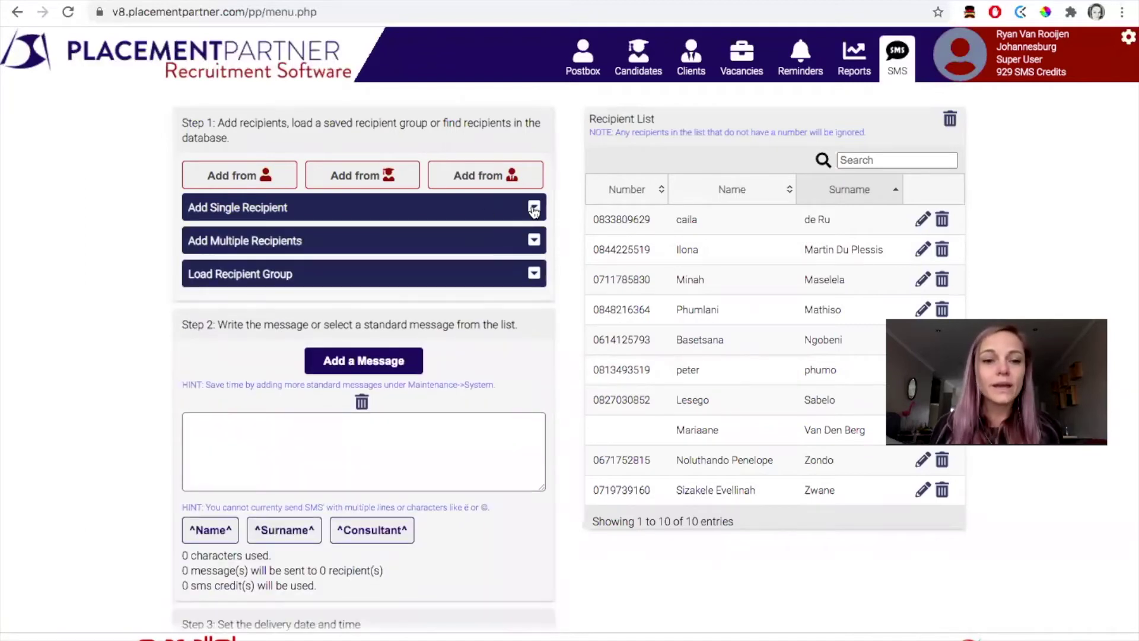
click(534, 242)
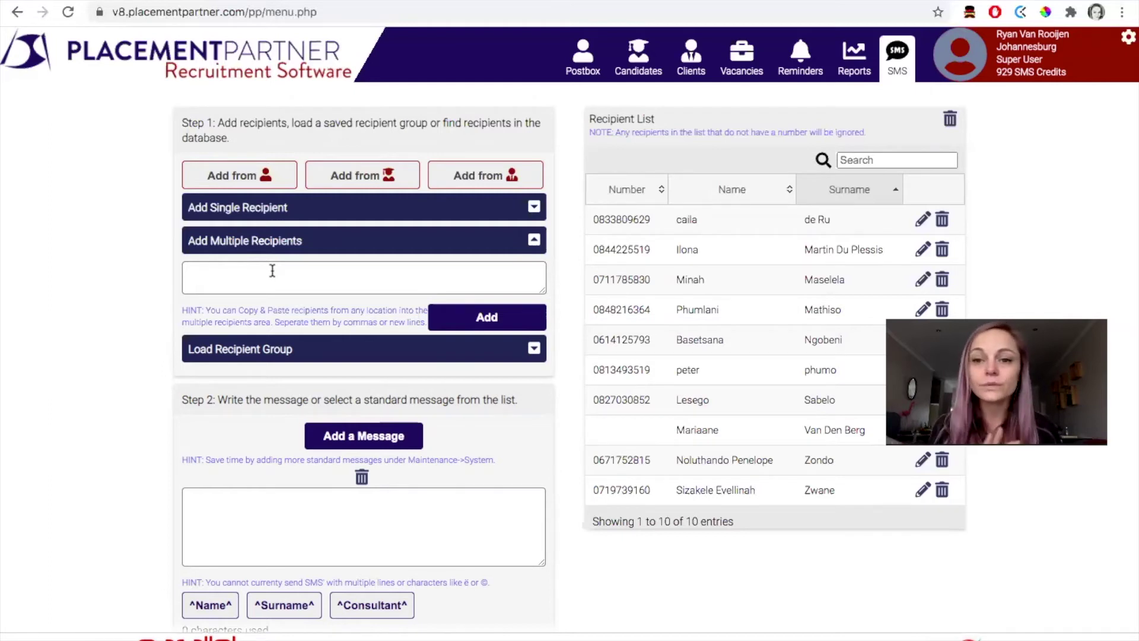
click(535, 241)
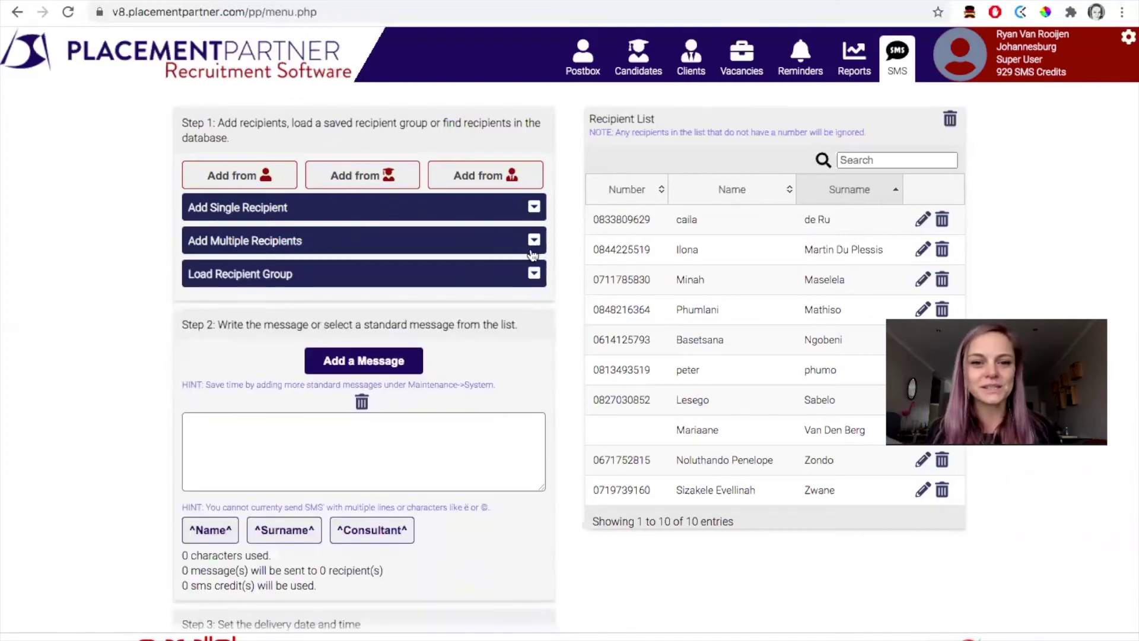
click(521, 282)
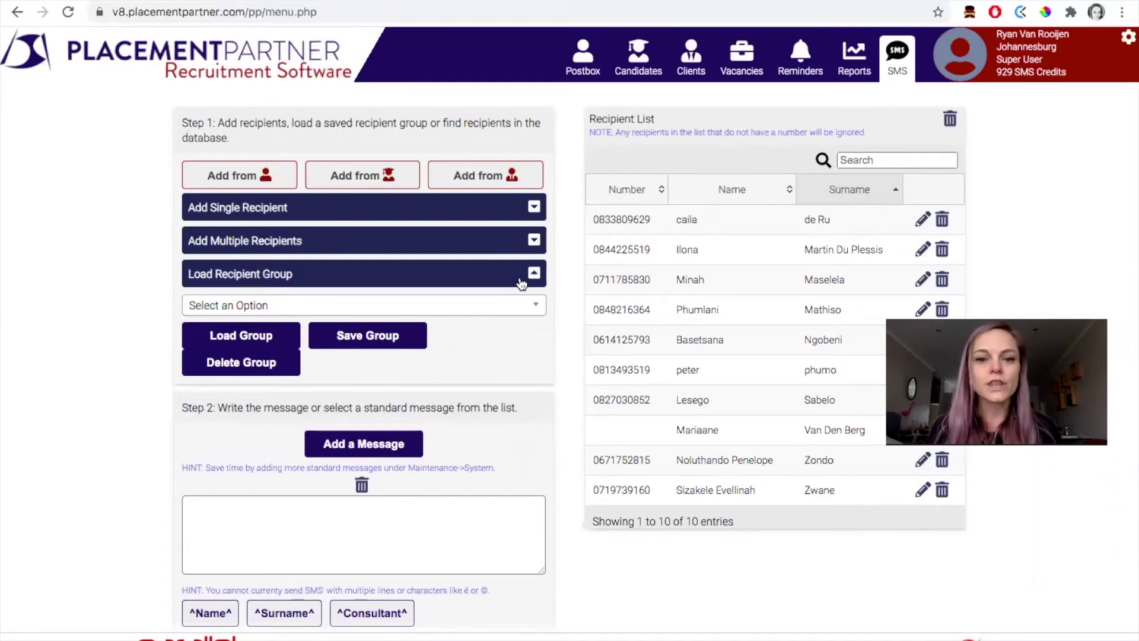
click(521, 282)
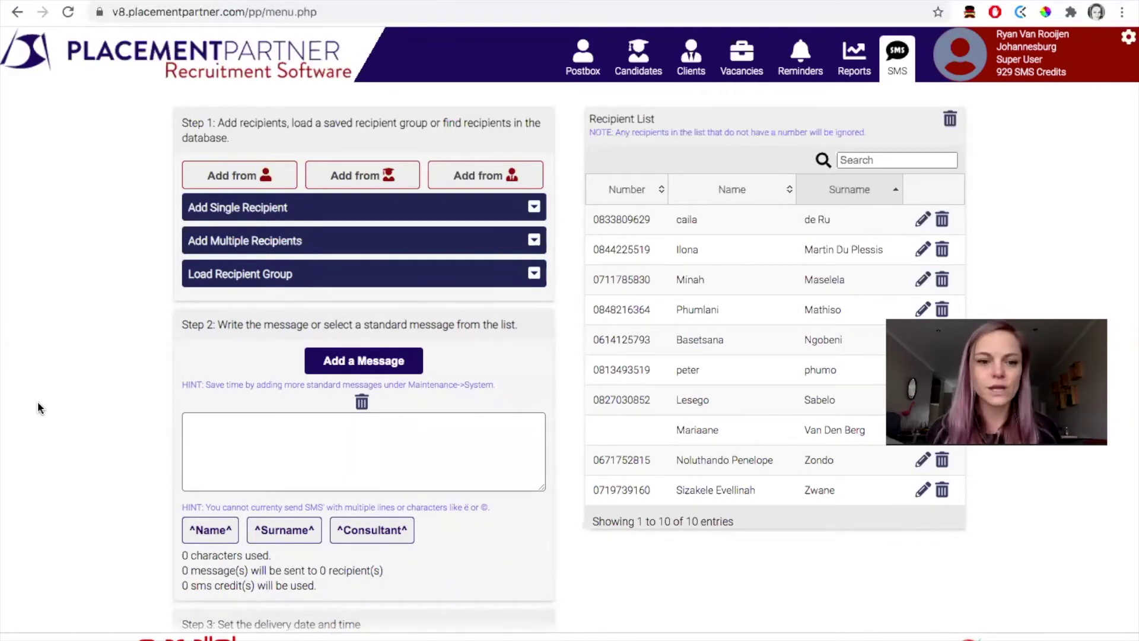
Paste the prepared Receptionist vacancy text with its shortened link into the SMS message.
scroll(76, 471, down, 1)
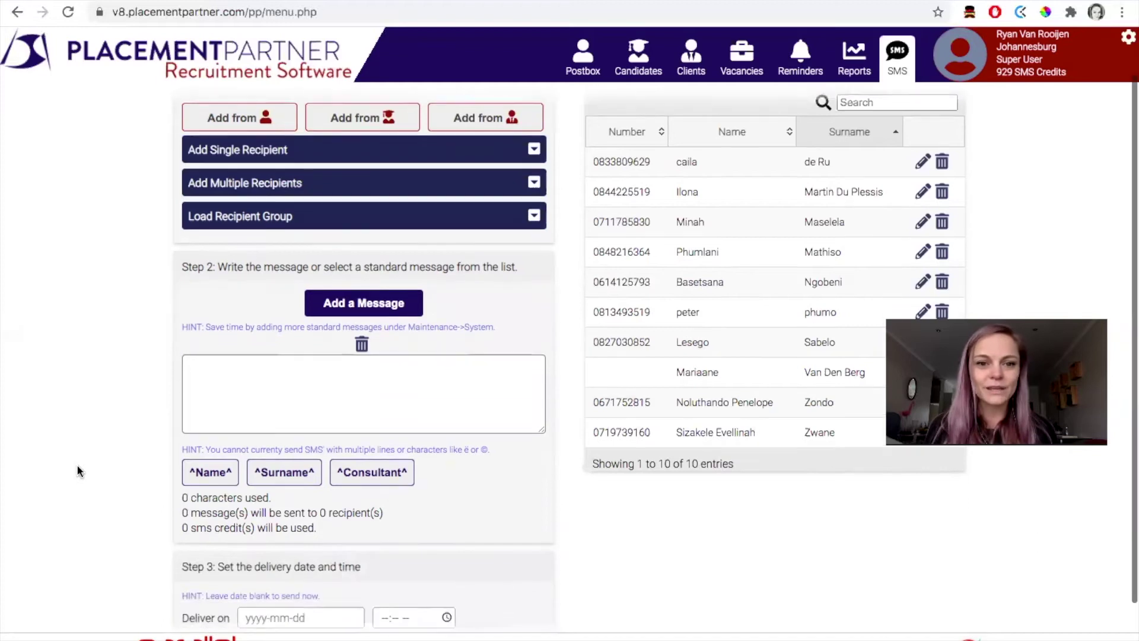
click(248, 383)
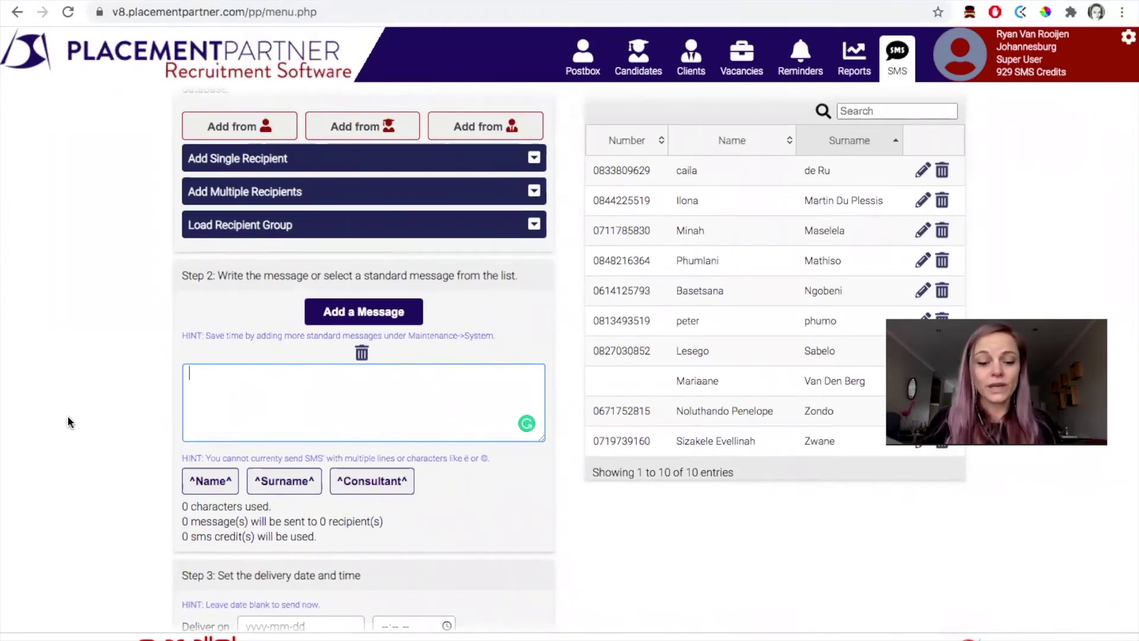
key(ctrl+v)
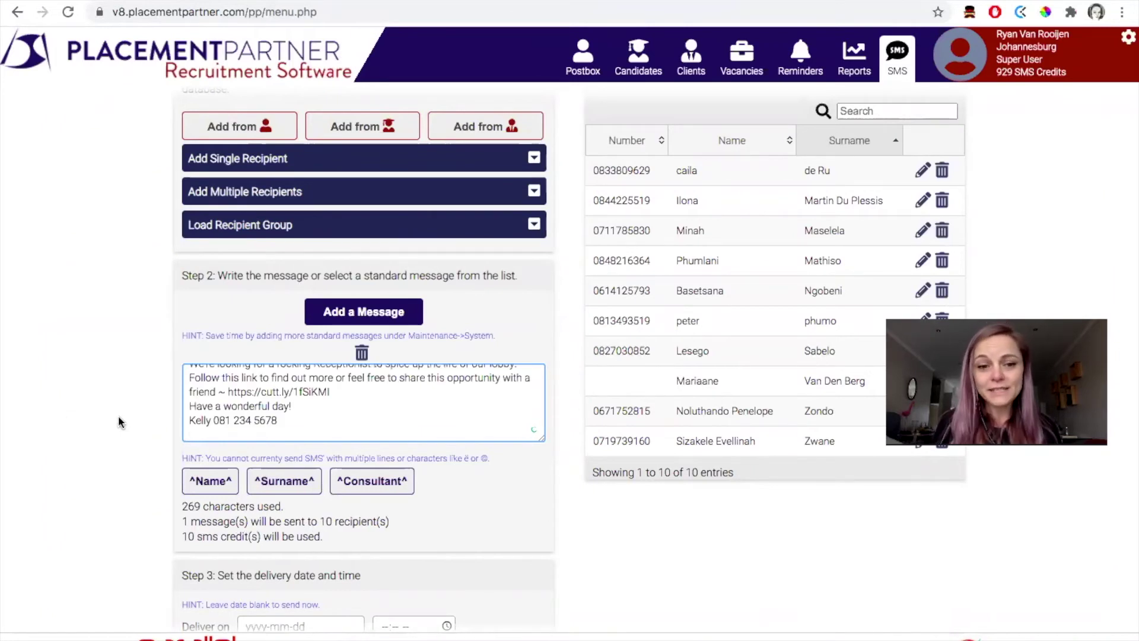
scroll(301, 427, up, 3)
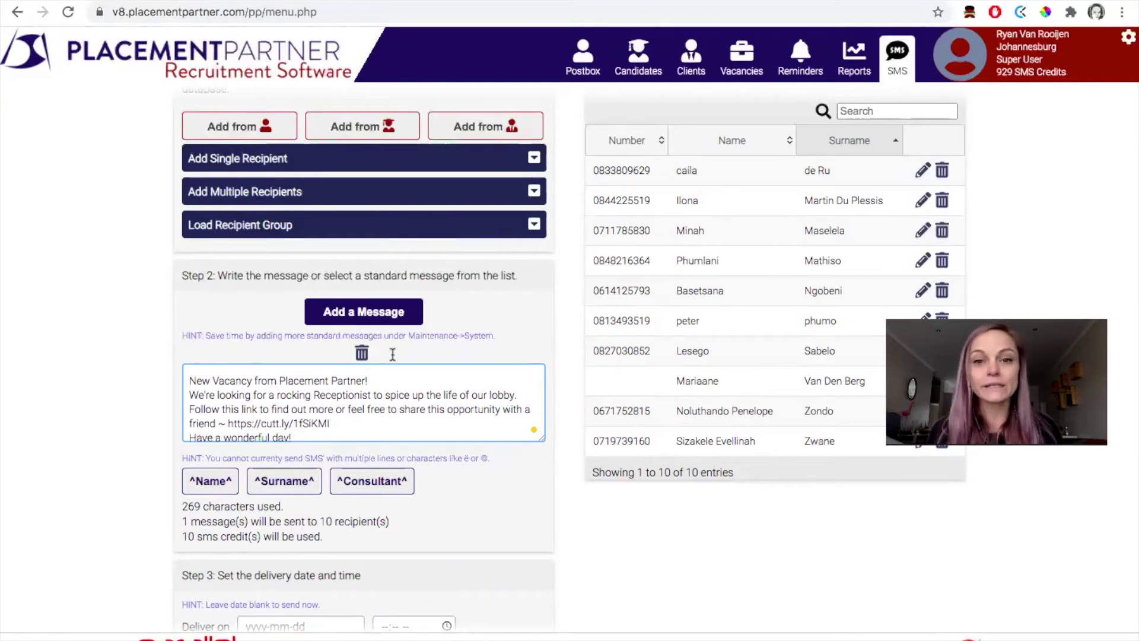
Look at the Google results for "url shortener" and return to the Placement Partner SMS form.
mouse_move(726, 74)
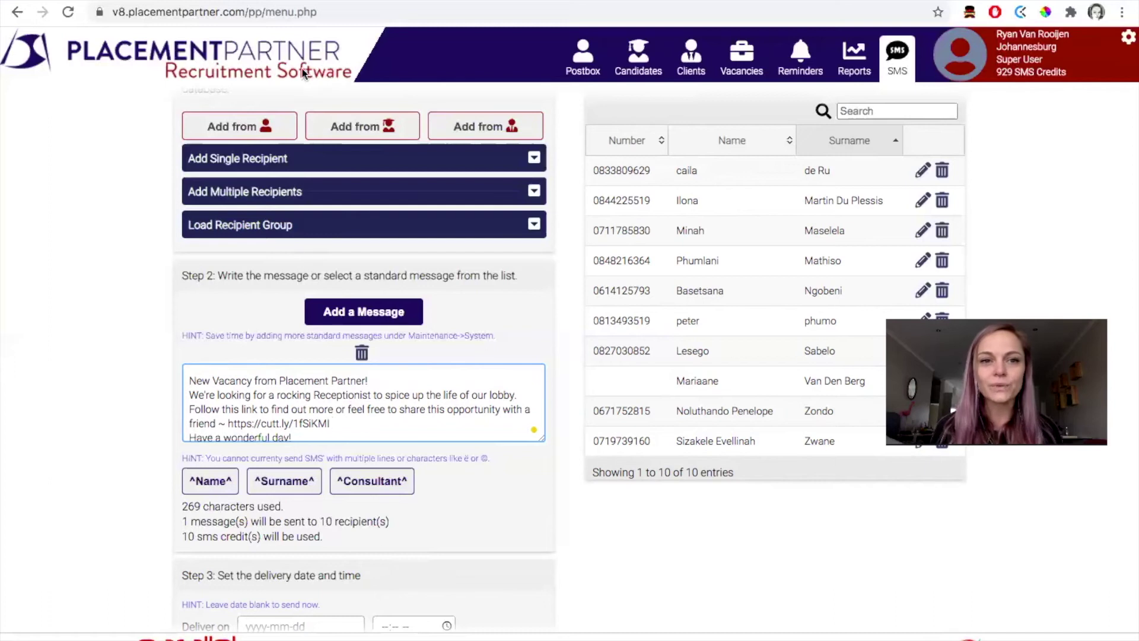
click(208, 1)
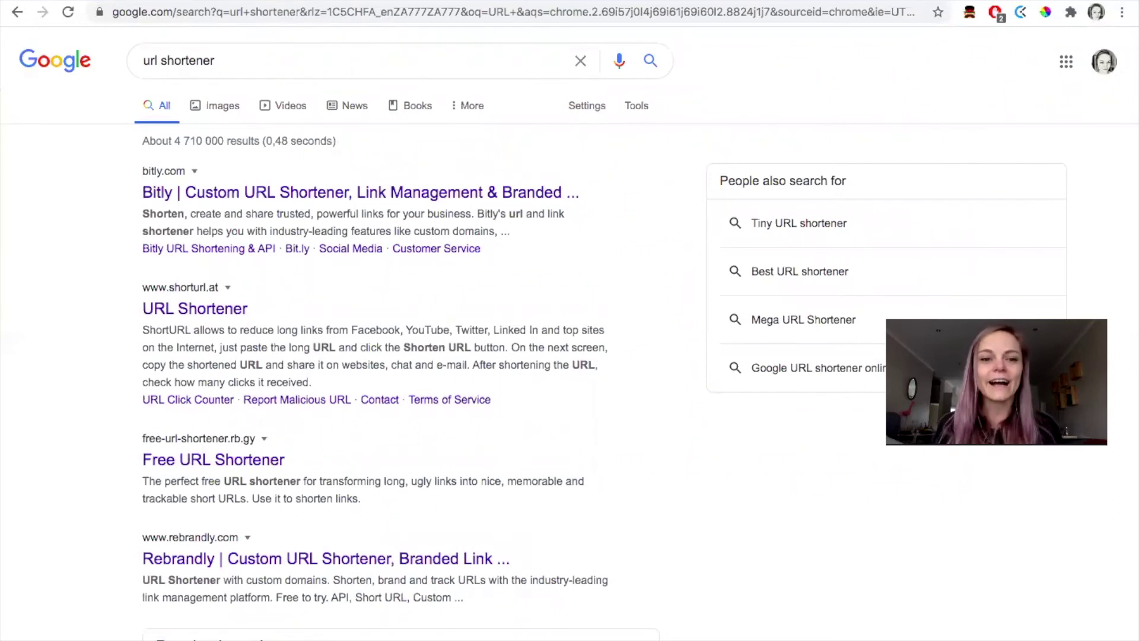
click(95, 1)
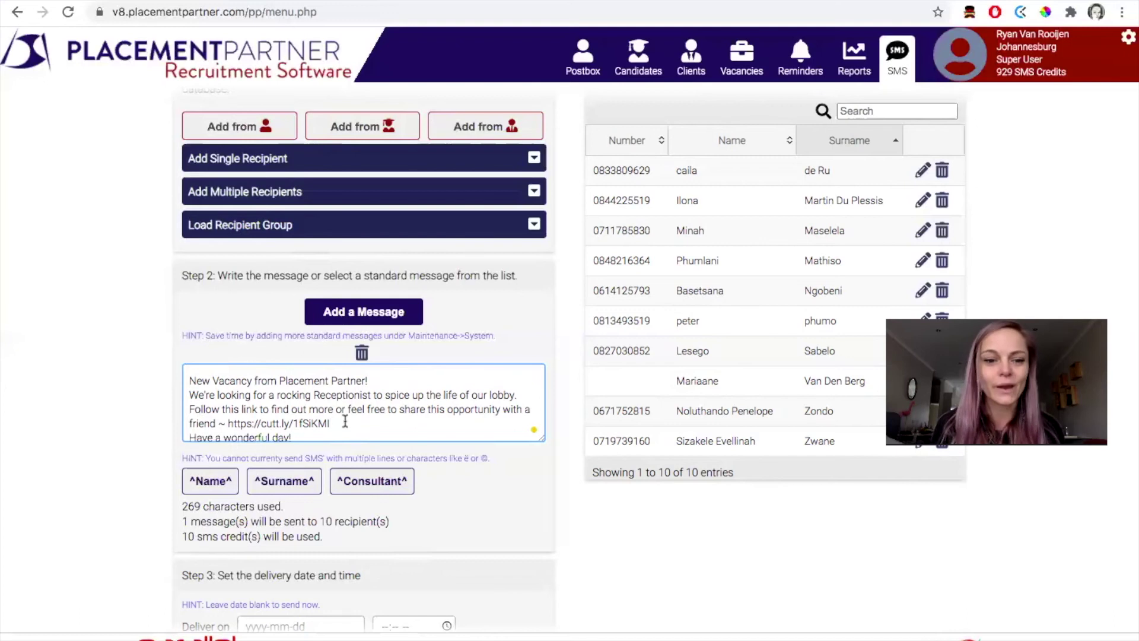
Add a greeting line at the start of the message with "Hi" followed by the recipient name placeholder.
scroll(345, 421, down, 2)
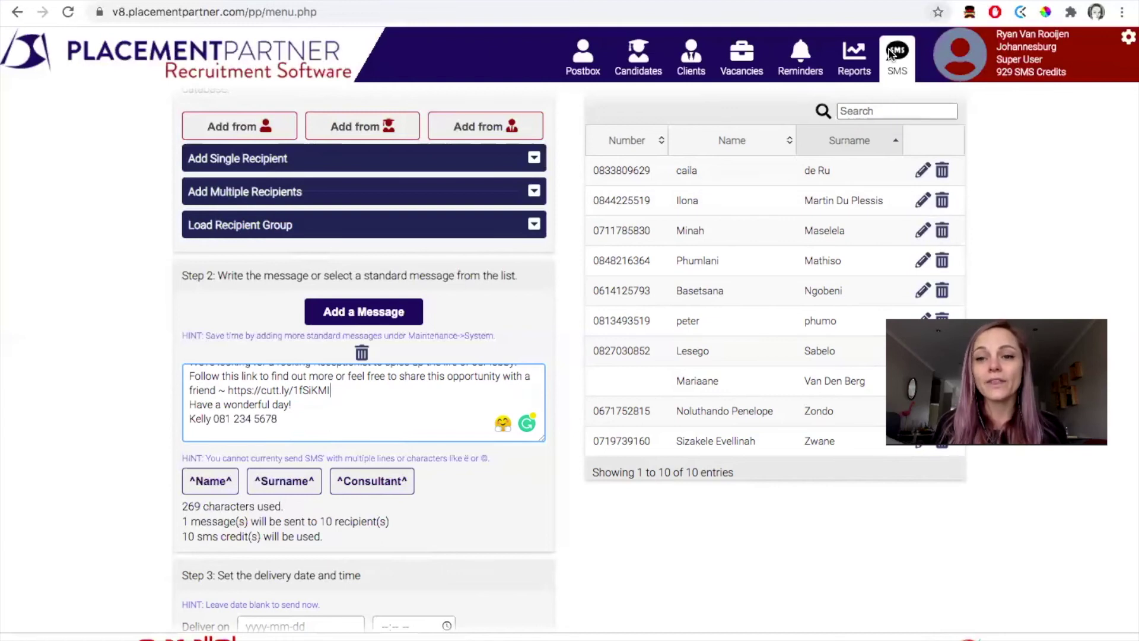
mouse_move(891, 55)
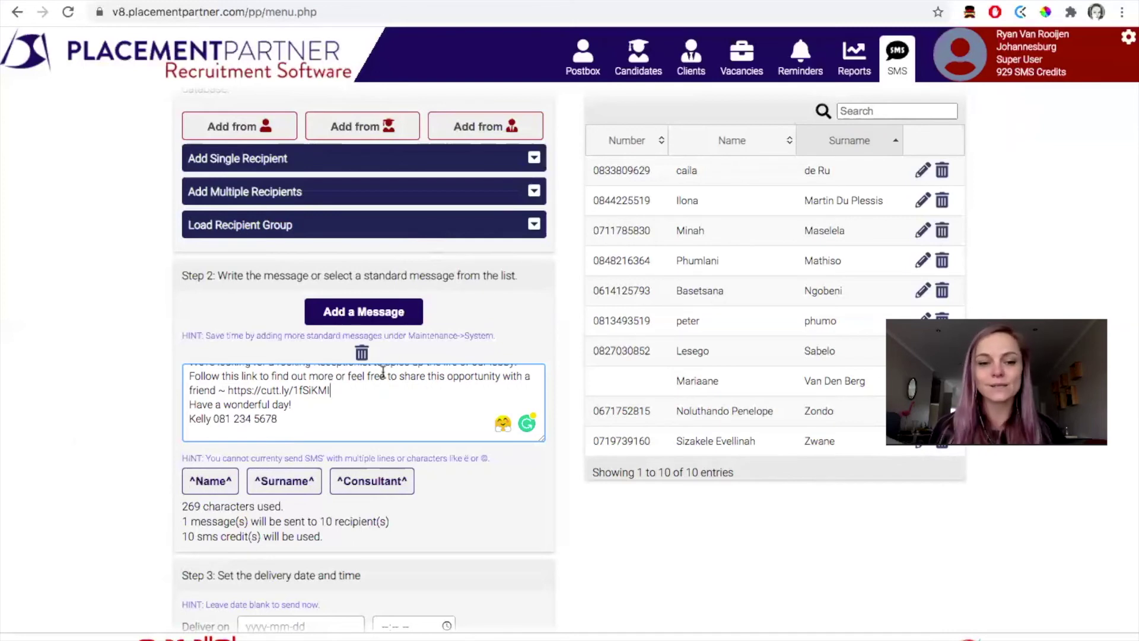
scroll(385, 372, up, 1)
click(199, 373)
text(Hi)
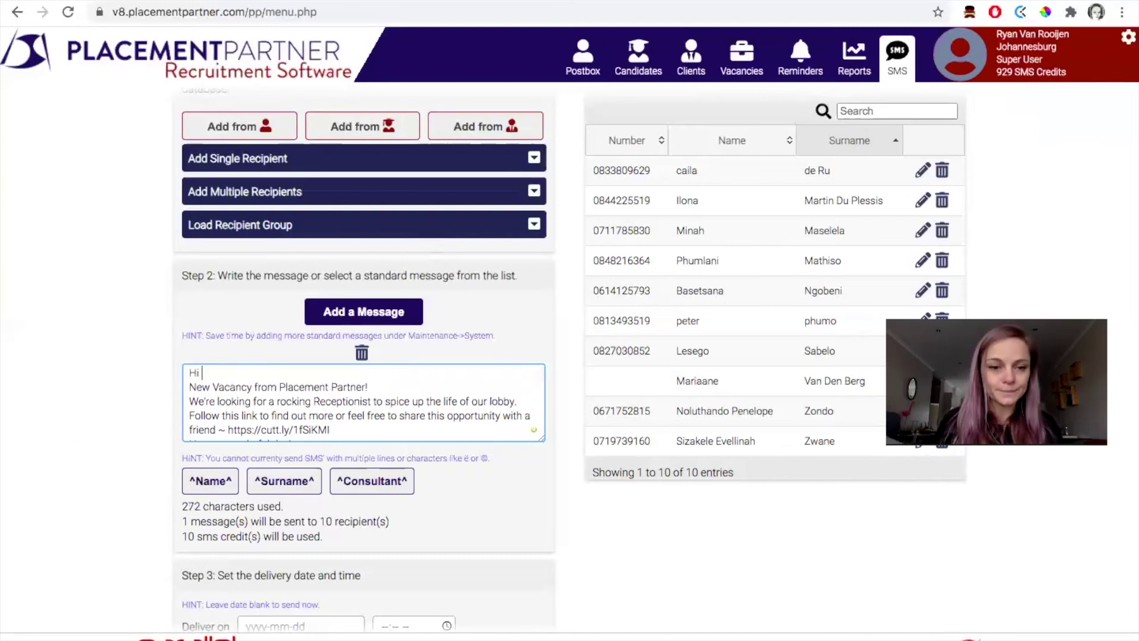
click(200, 491)
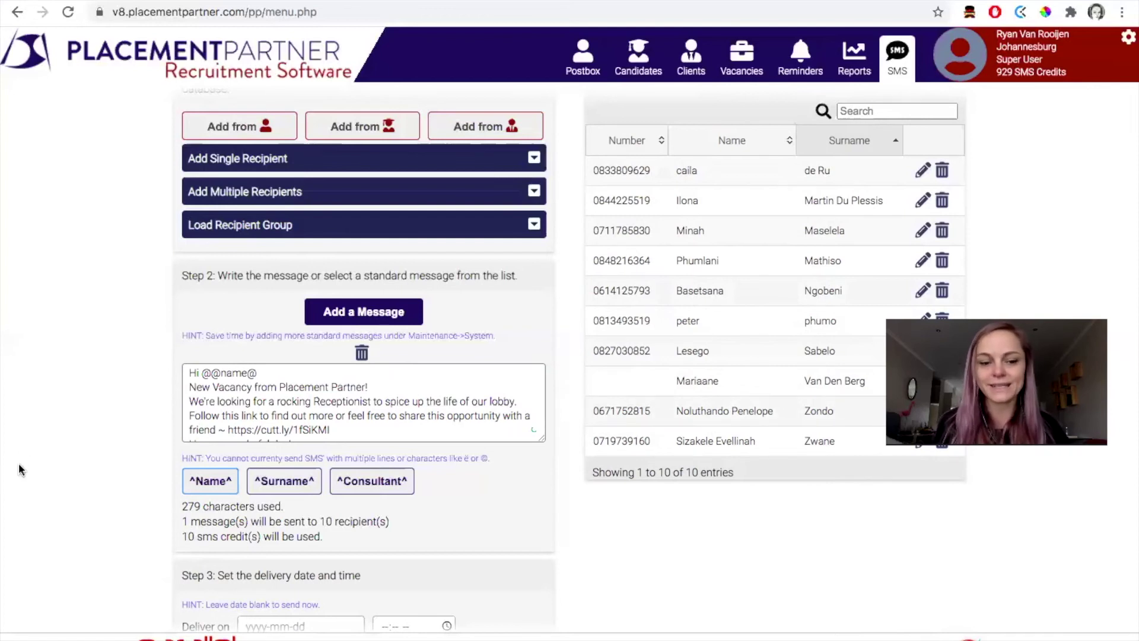
Set the SMS delivery date to 2020-09-18 and the delivery time to 08:00 AM.
scroll(80, 468, down, 3)
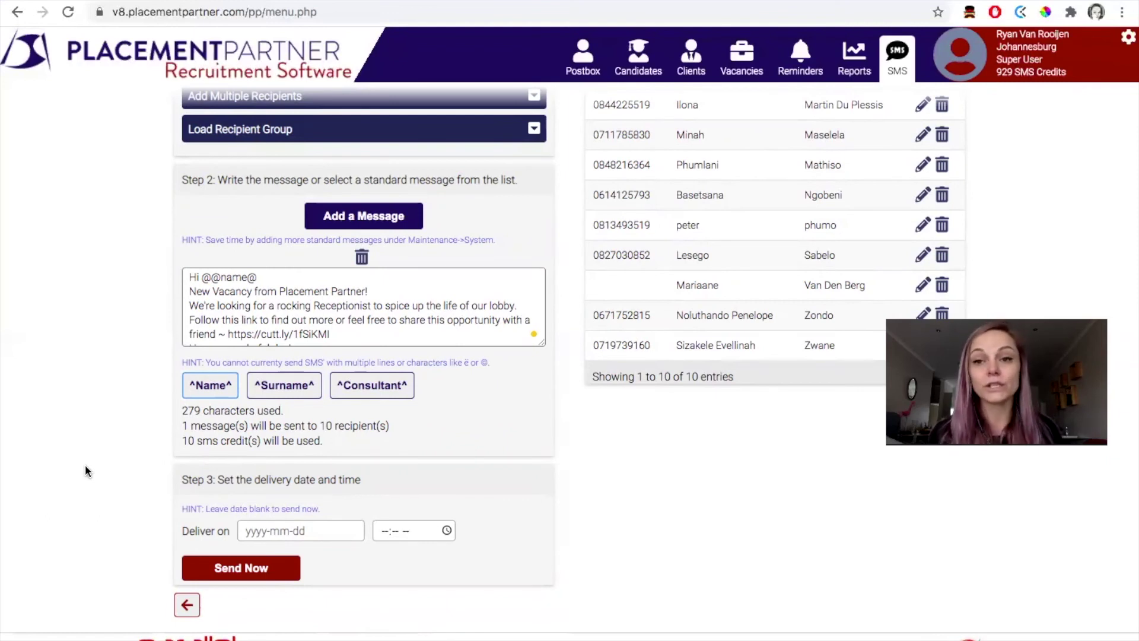
click(351, 532)
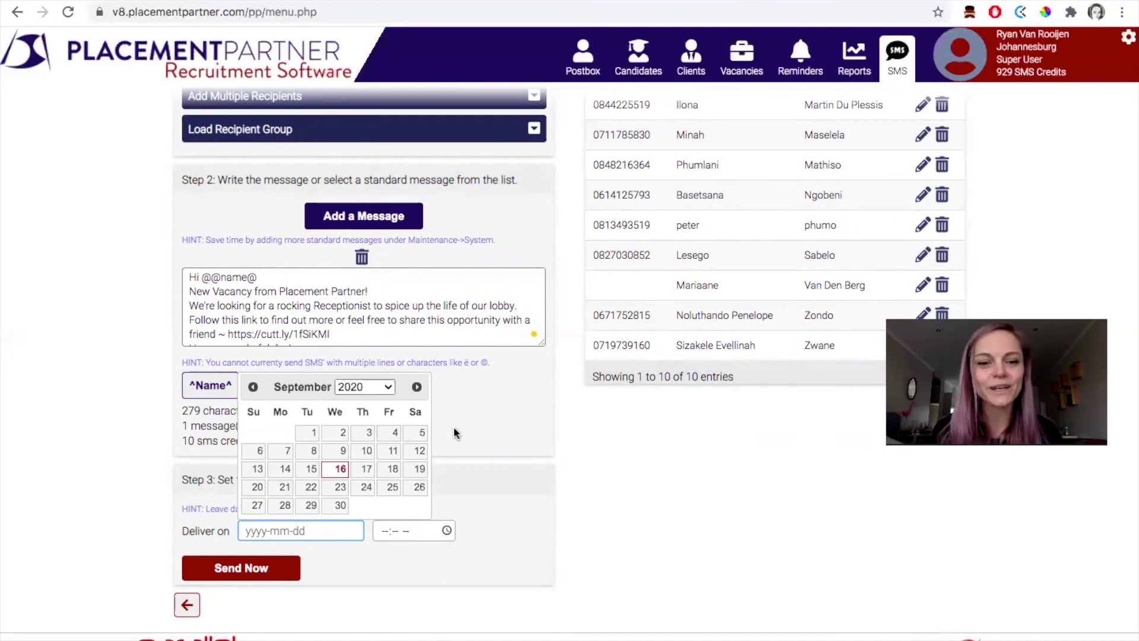
click(393, 470)
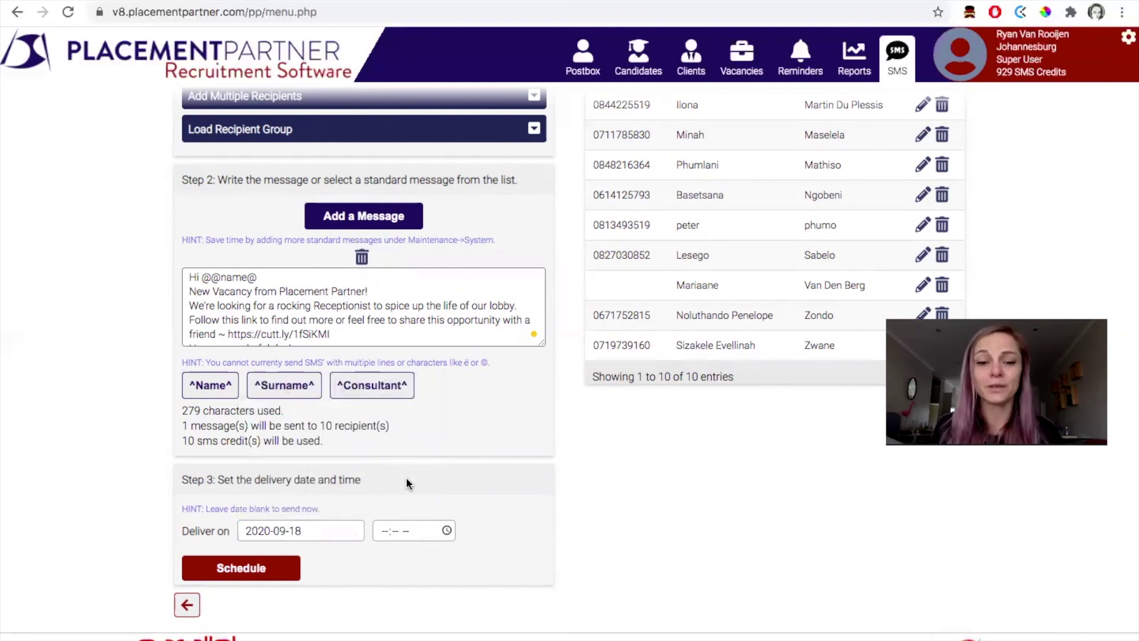
click(446, 531)
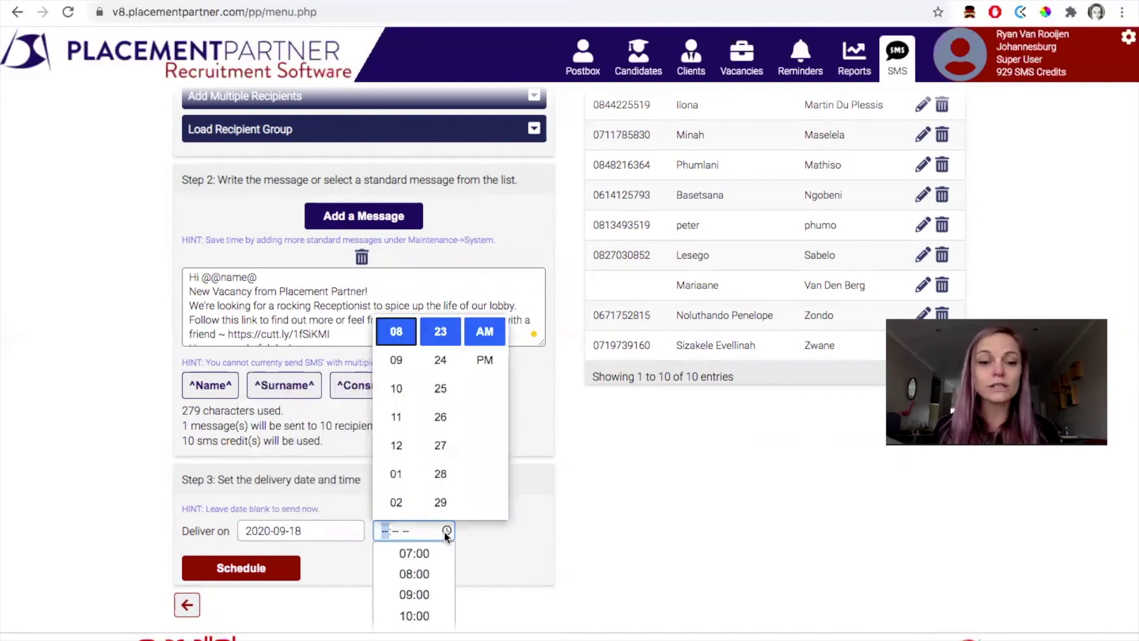
click(414, 573)
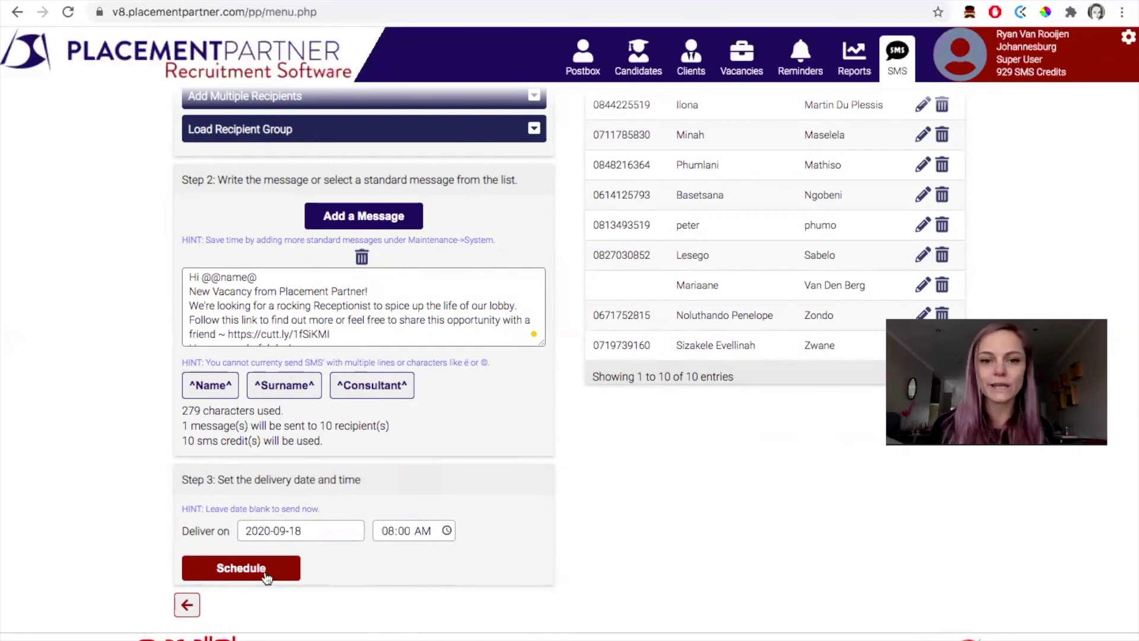
scroll(614, 518, up, 3)
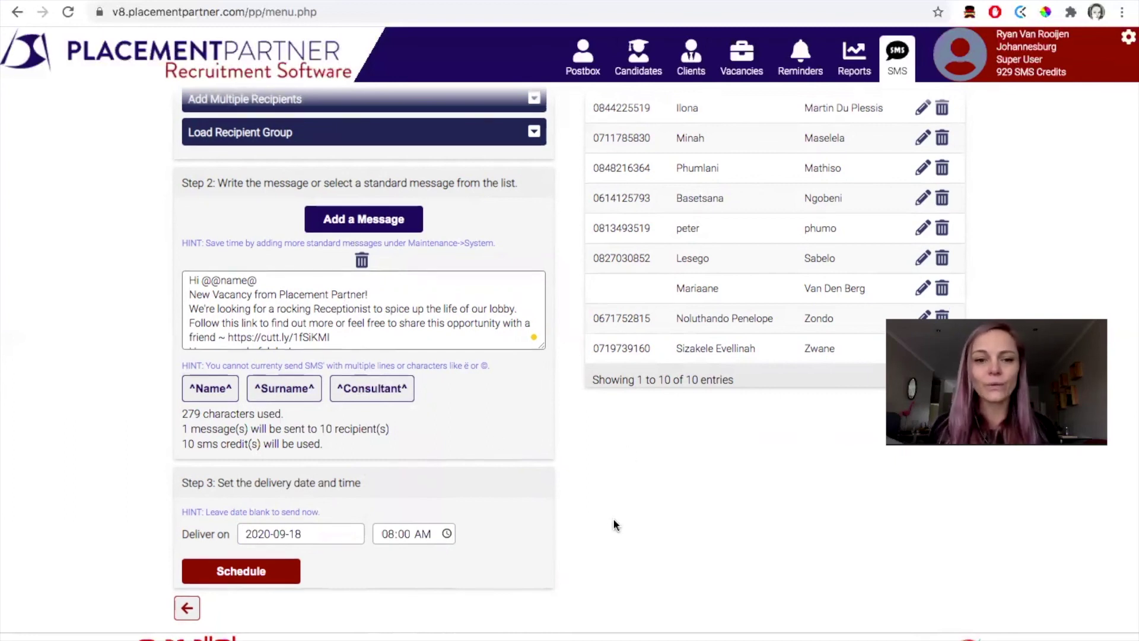
scroll(613, 521, up, 1)
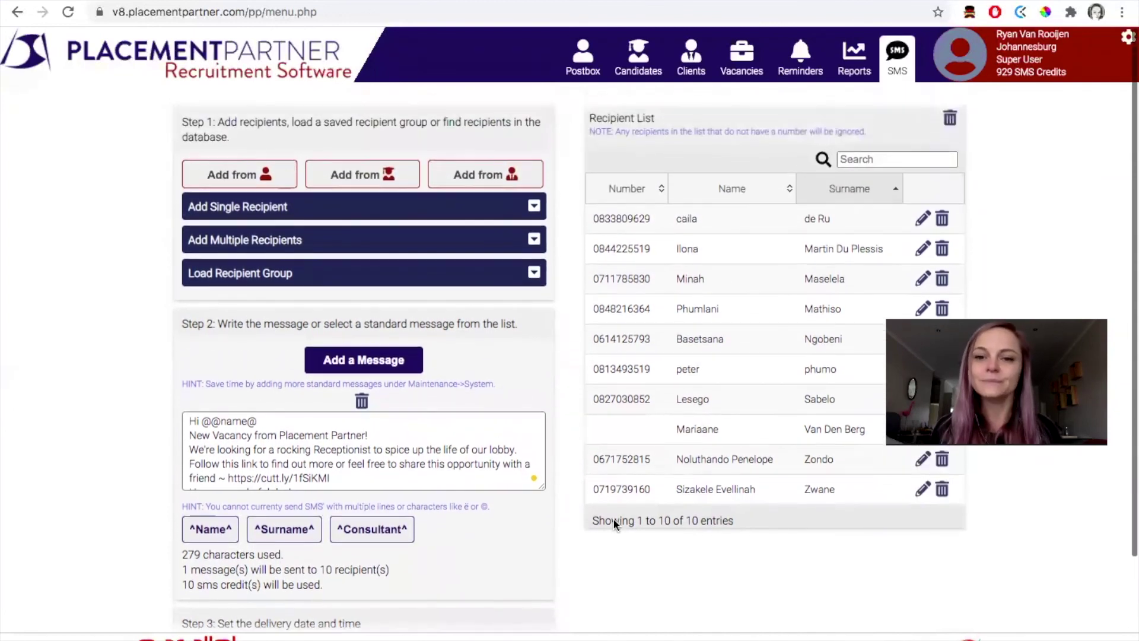